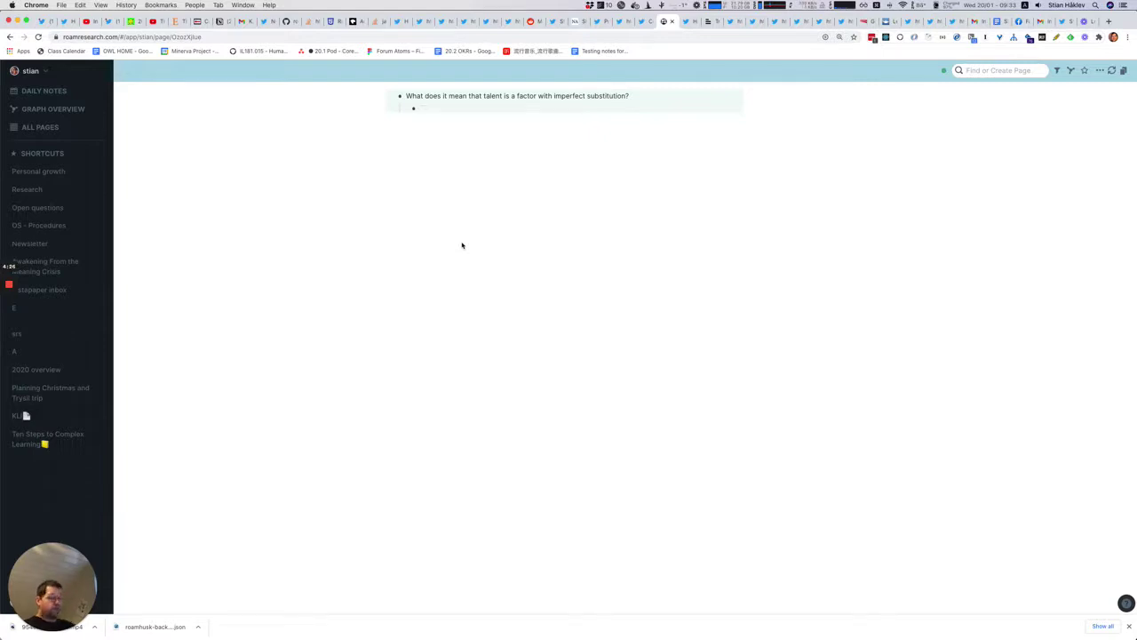
Step: Reveal the answers of the flashcards on imperfect talent substitution and attention residue, and grade both cards
type("talent is not a commodity you can buy in bulk and combine to reach the needed levels: There's a premium to being the best. Therefore, if you're in a marketplace where the consumer has access to all performers, and everyone's q value is clear, the consumer will choose the very best. Even if the talent advantage of the best is small compared to the next rung down on the skill ladder, the superstars still win the bulk of the market.")
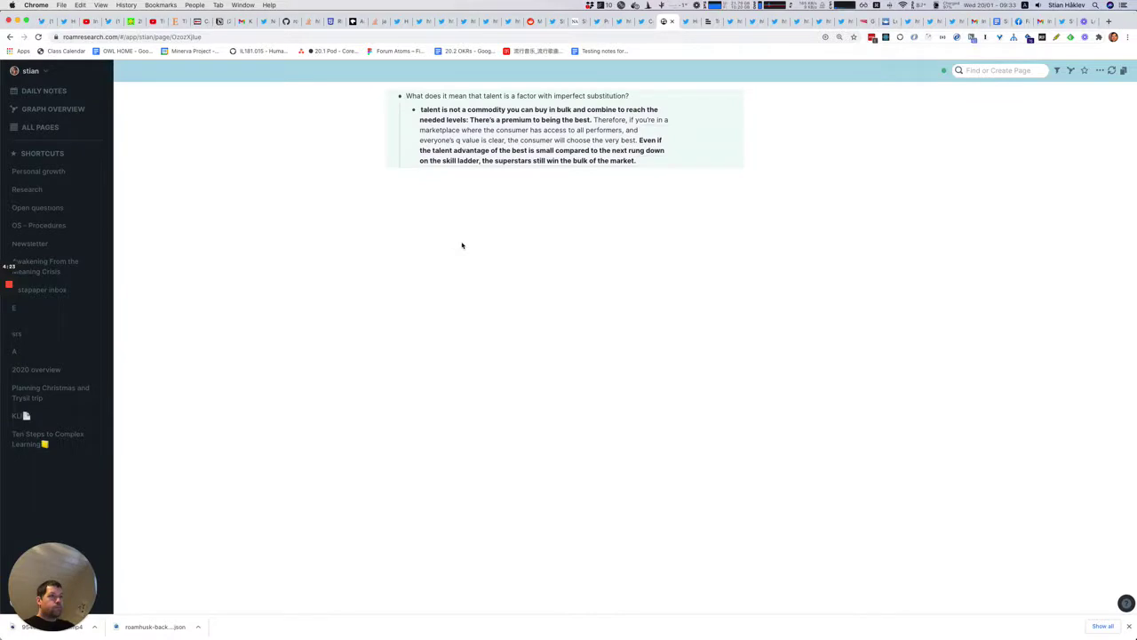
key("super+z")
key("super+z")
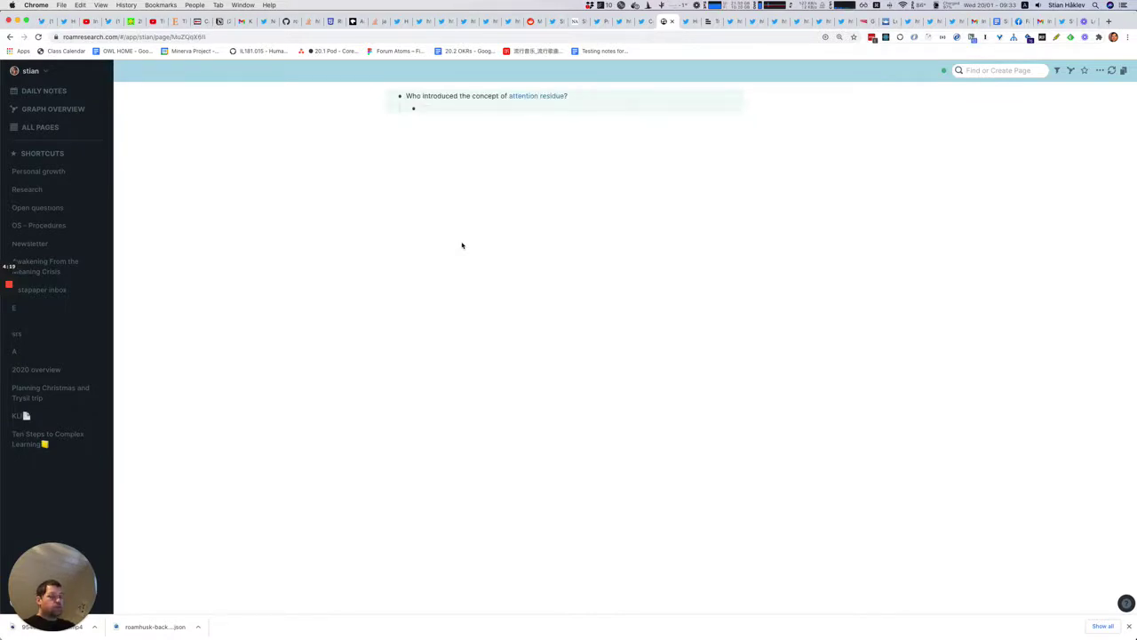
key("space")
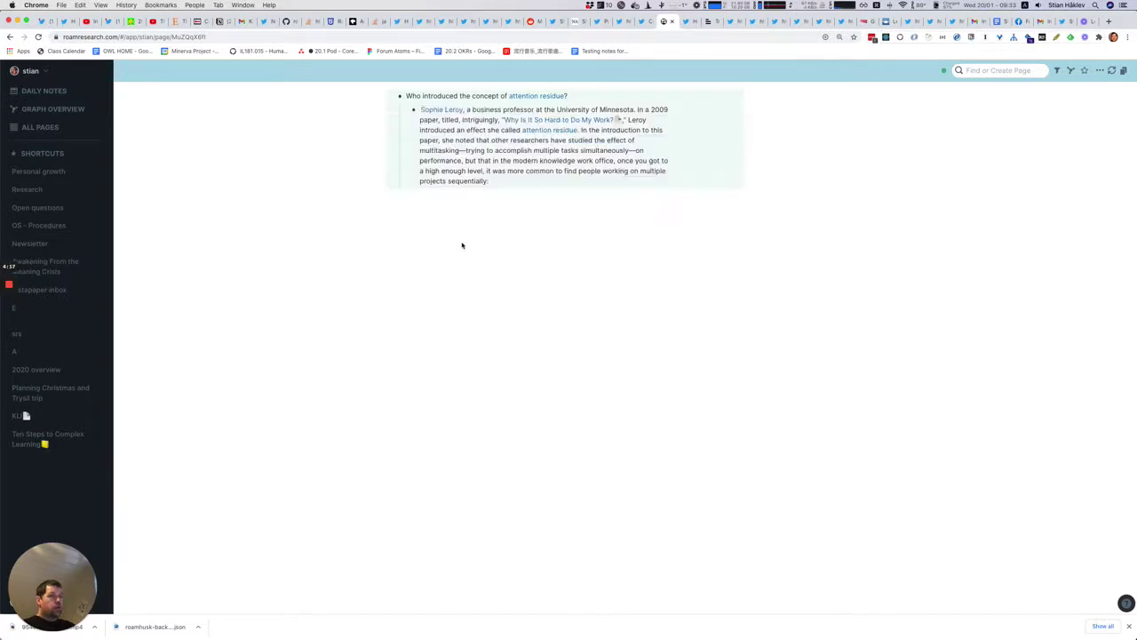
key("space")
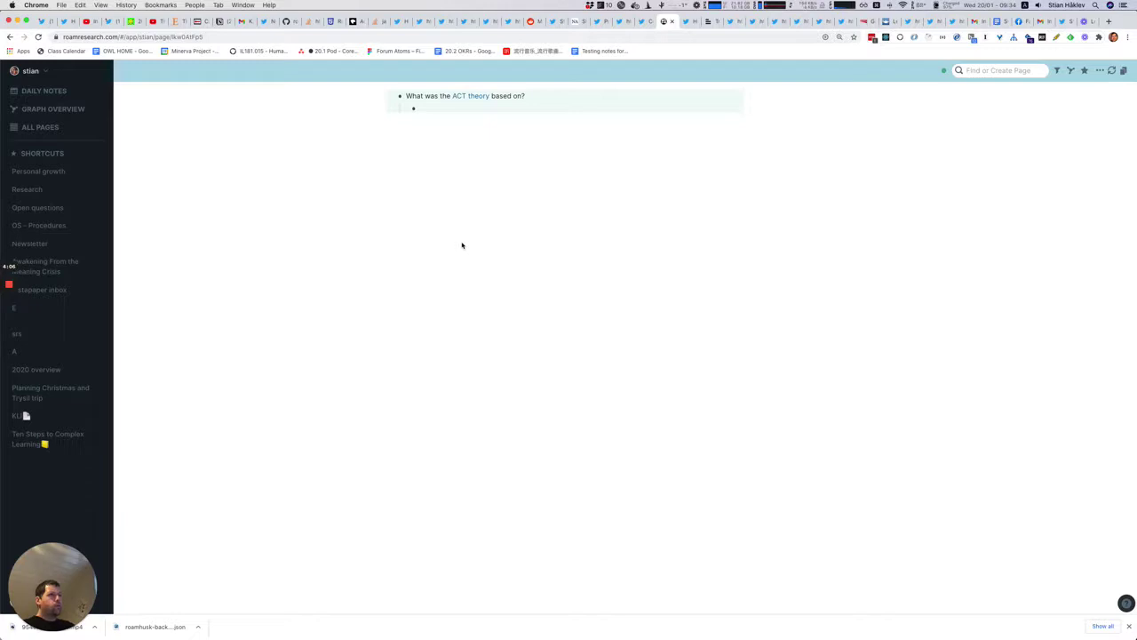
Step: Reveal the ACT theory card's answer, then open its question block in the sidebar and expand it
type("The HAM theory of memory - Human Associative Memory by John R. Anderson and Gordon H. Bower")
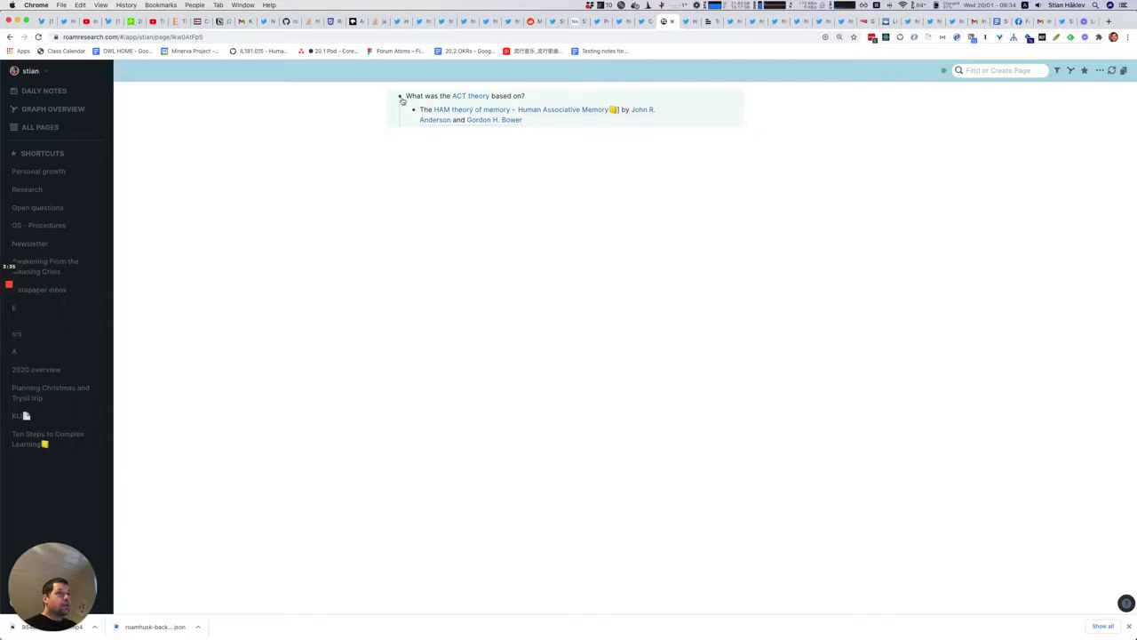
mouse_move(401, 101)
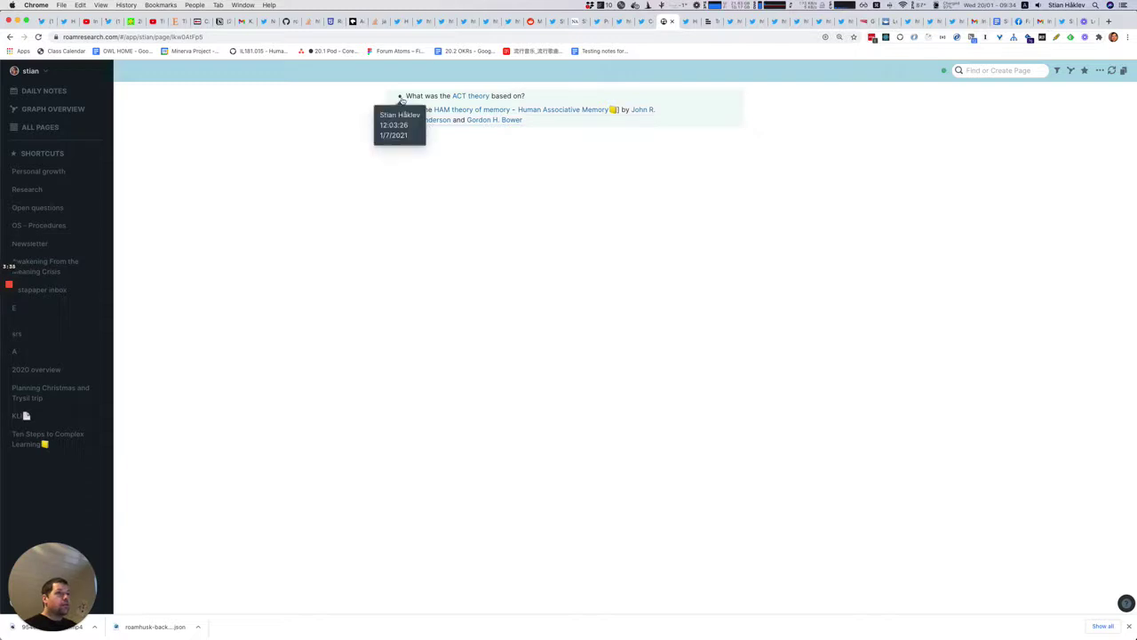
right_click(401, 101)
left_click(431, 133)
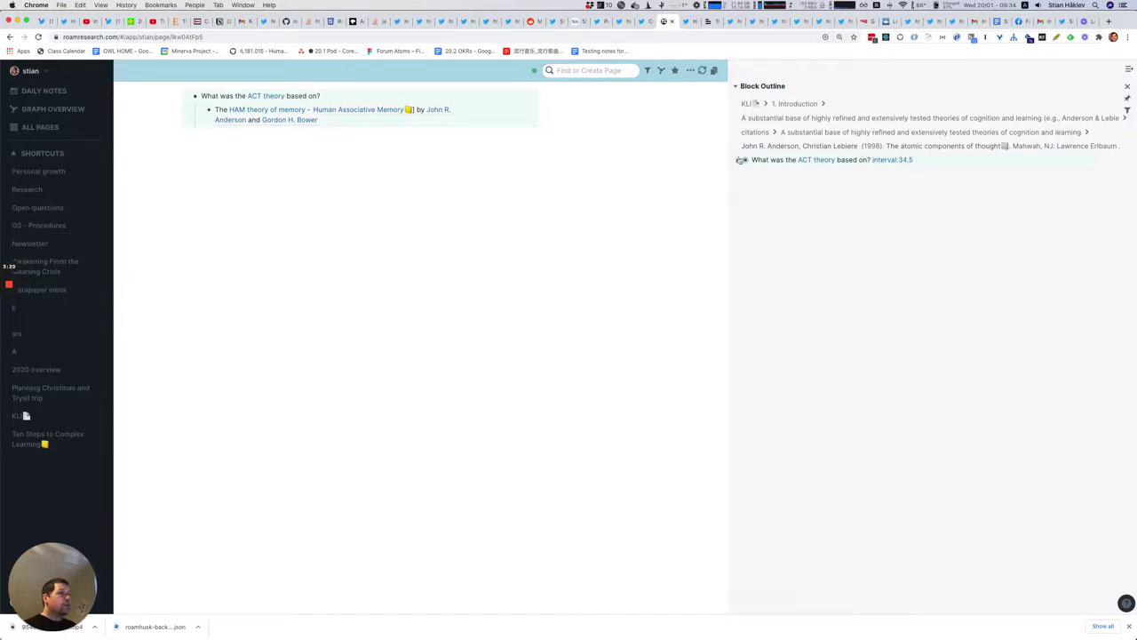
left_click(737, 160)
Step: Insert "(pre-runner)" before the question mark in the ACT theory question and finish editing the block
left_click(943, 161)
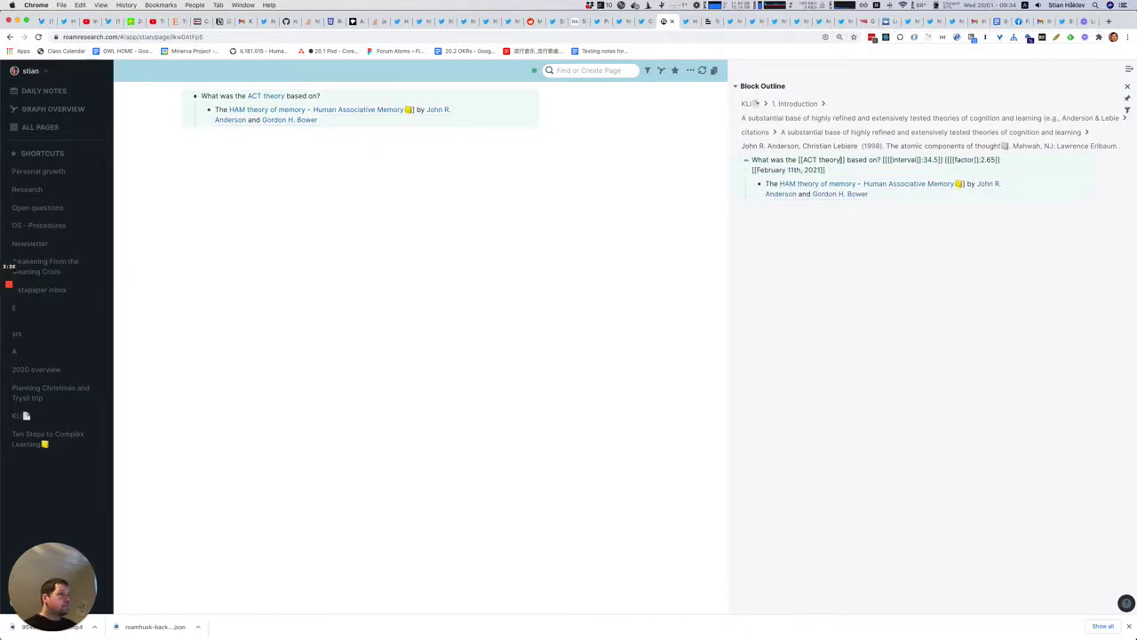
type("{")
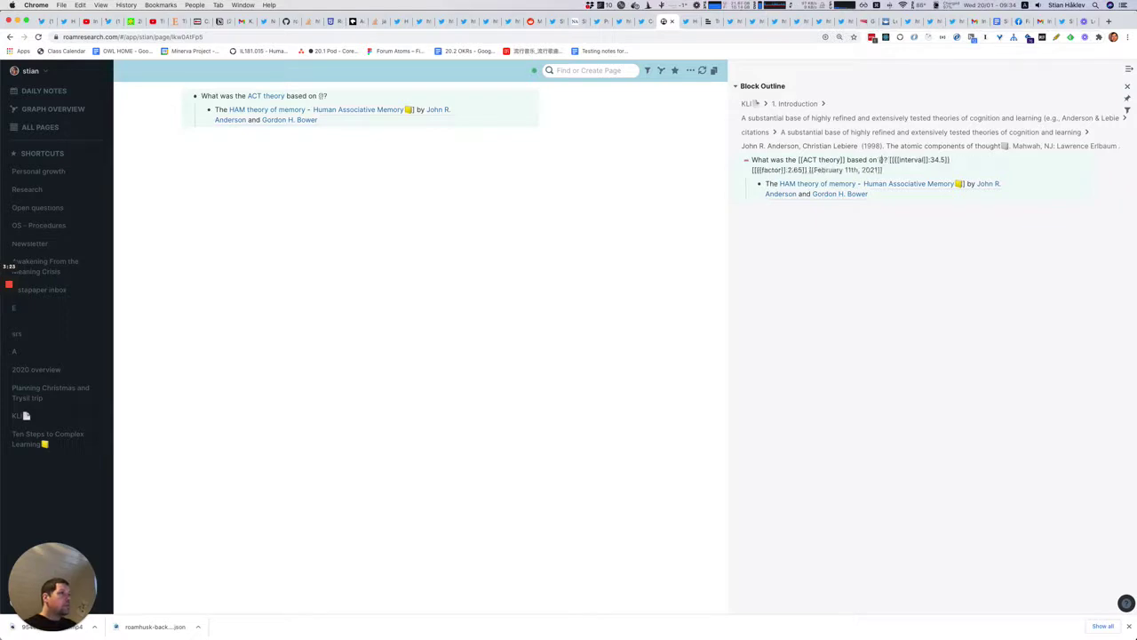
type("pre-ru")
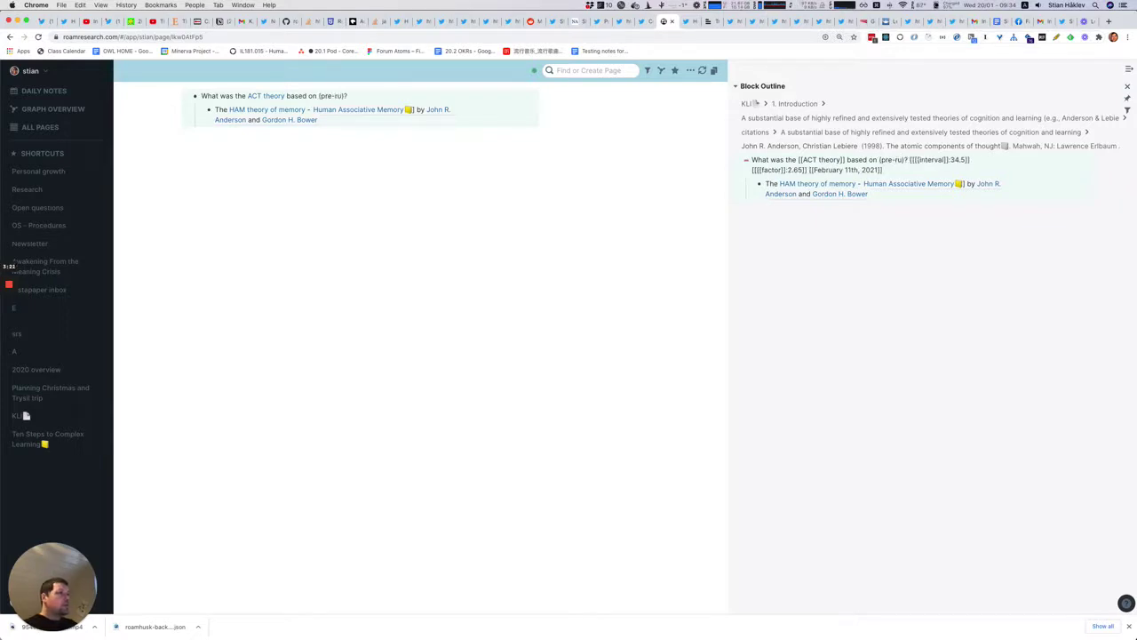
key("super+o")
key("Escape")
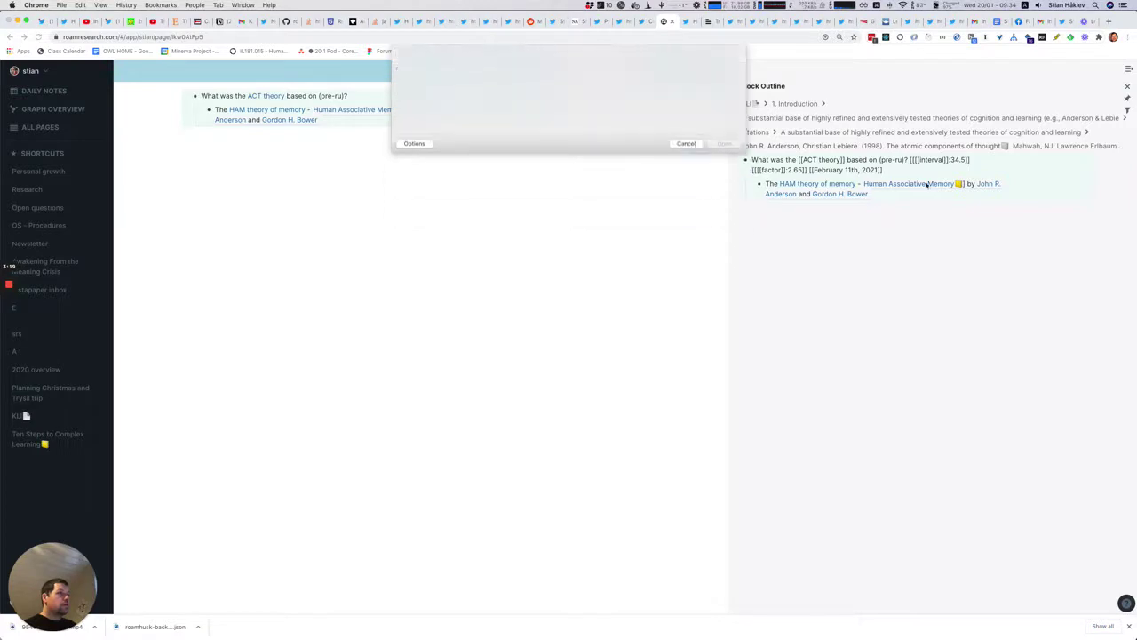
type("nner")
left_click(609, 194)
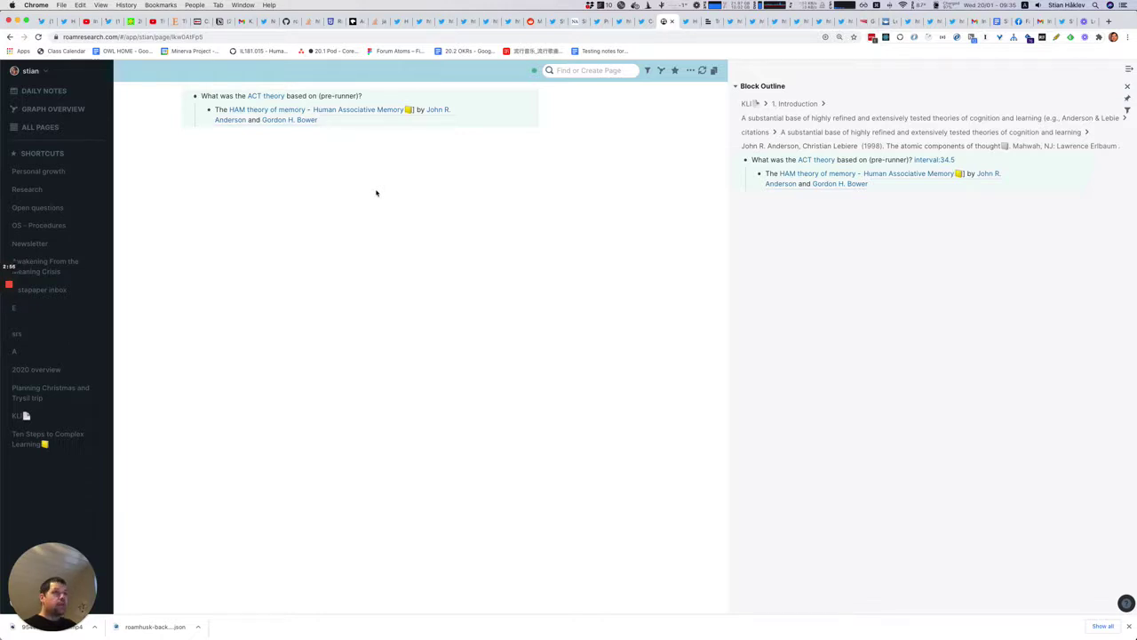
Step: Grade the ACT theory card and the next four cards as 3, revealing the answer of the researcher's work card before grading it
key("3")
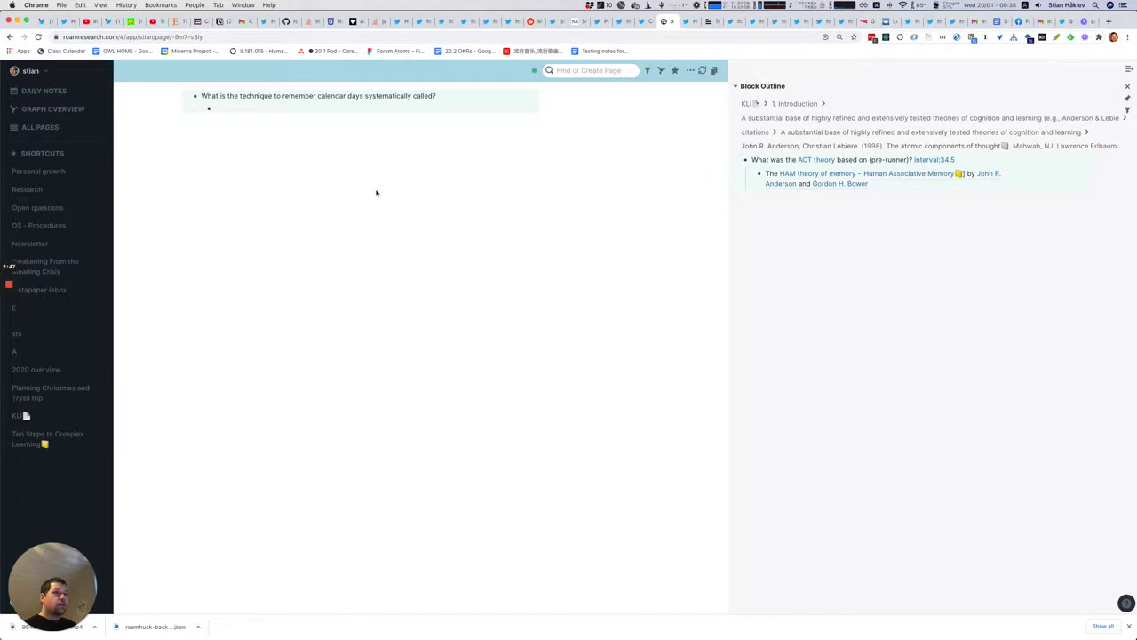
key("3")
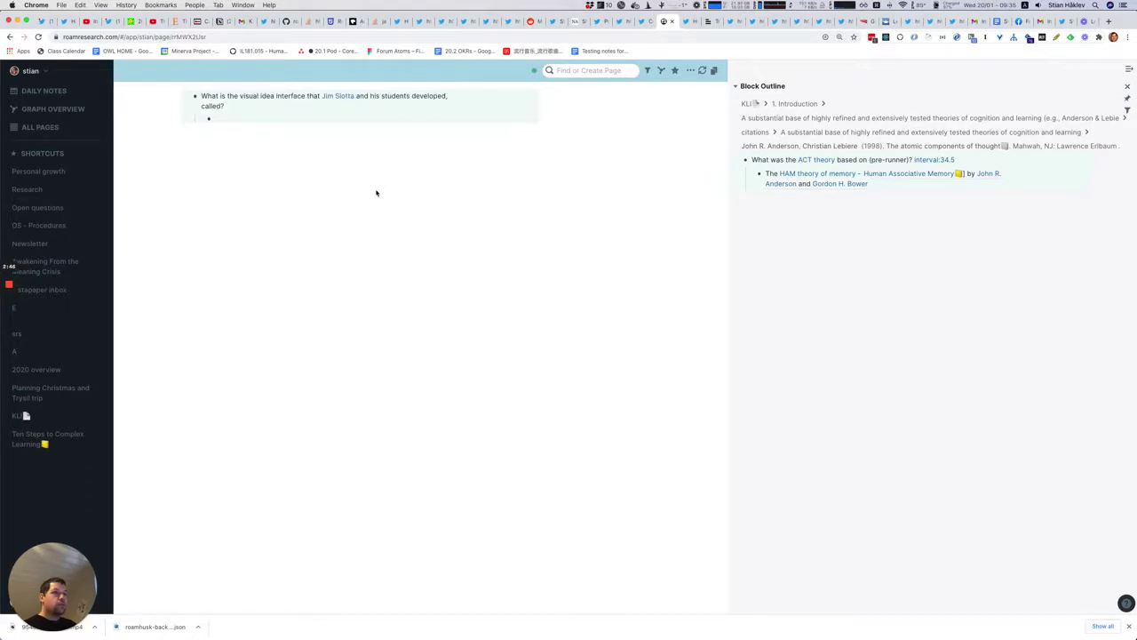
key("3")
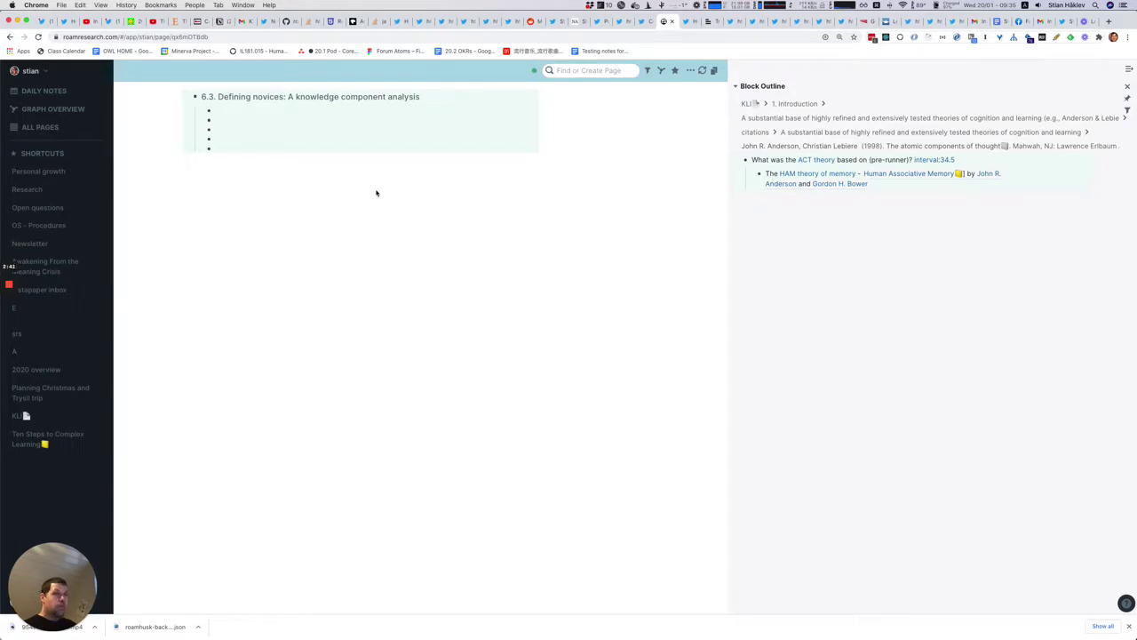
key("3")
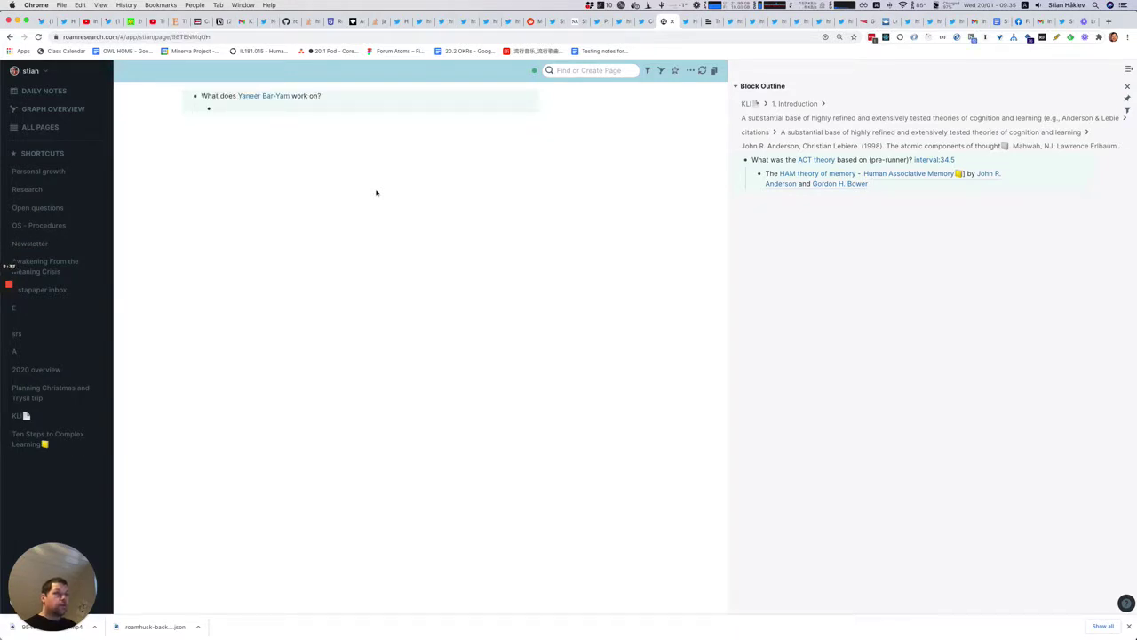
key("space")
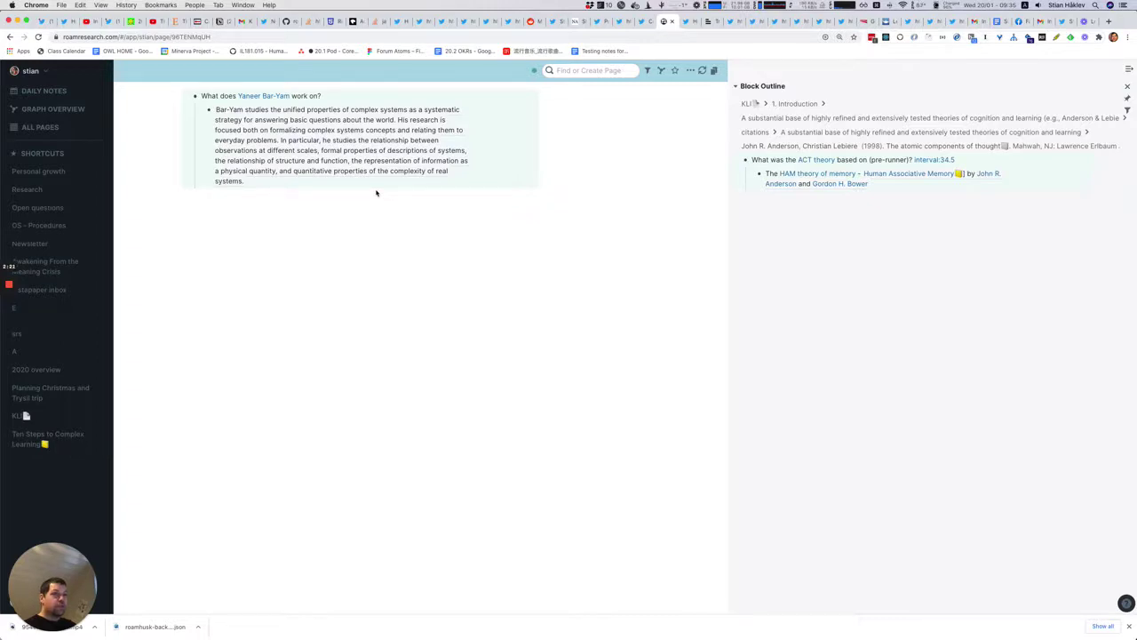
key("3")
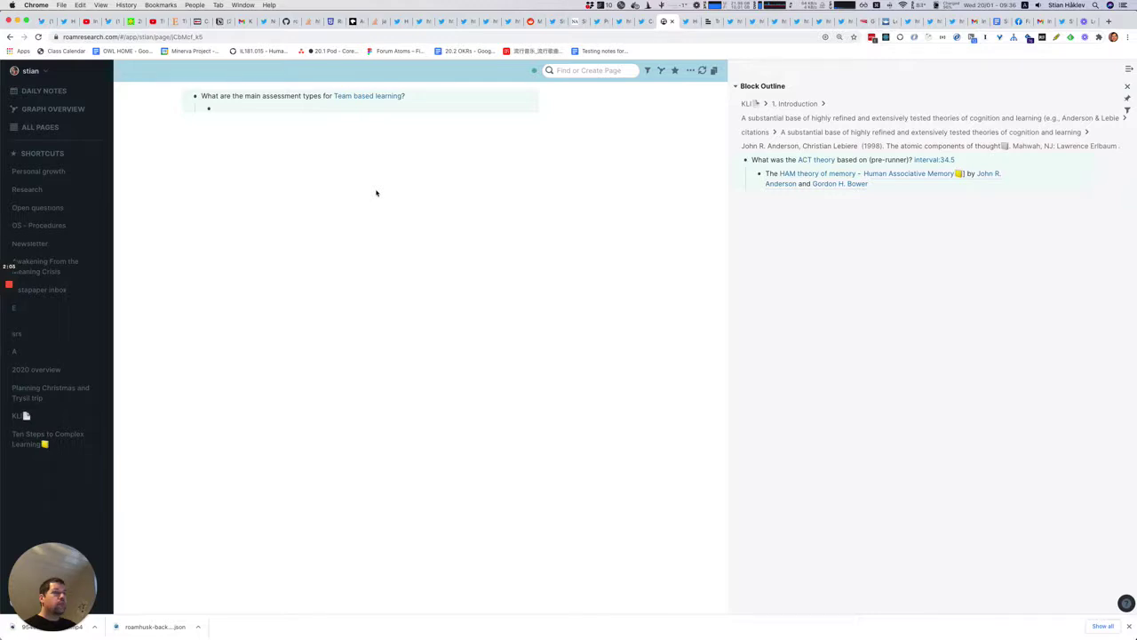
Step: Reveal the Team based learning answer and open the IRATs page and its linked references in the sidebar
key("space")
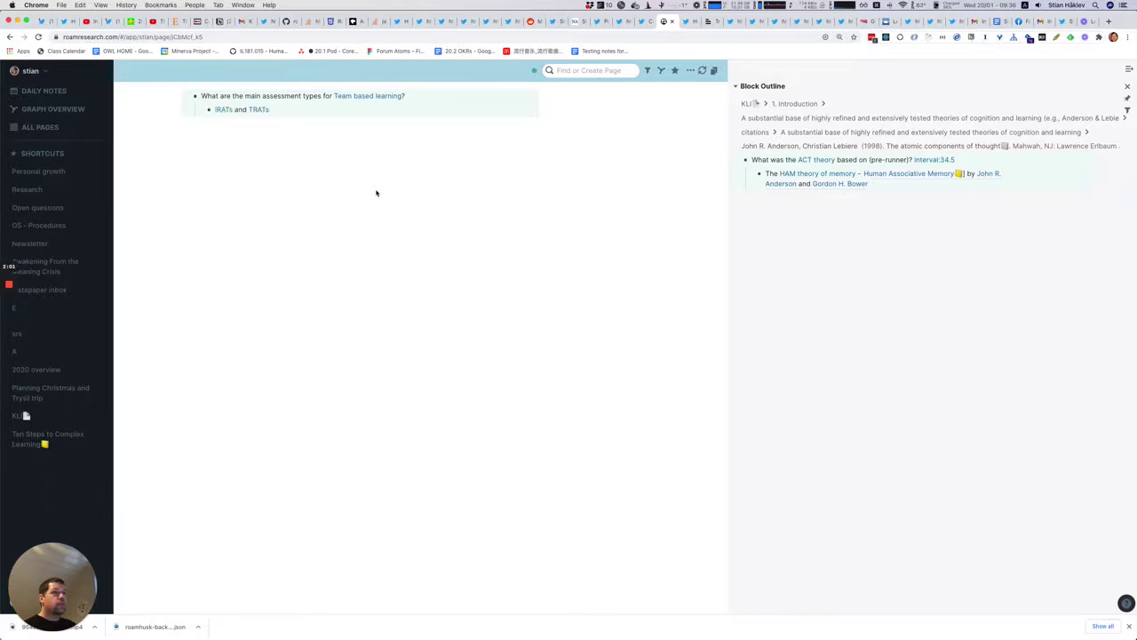
left_click(222, 110, "shift")
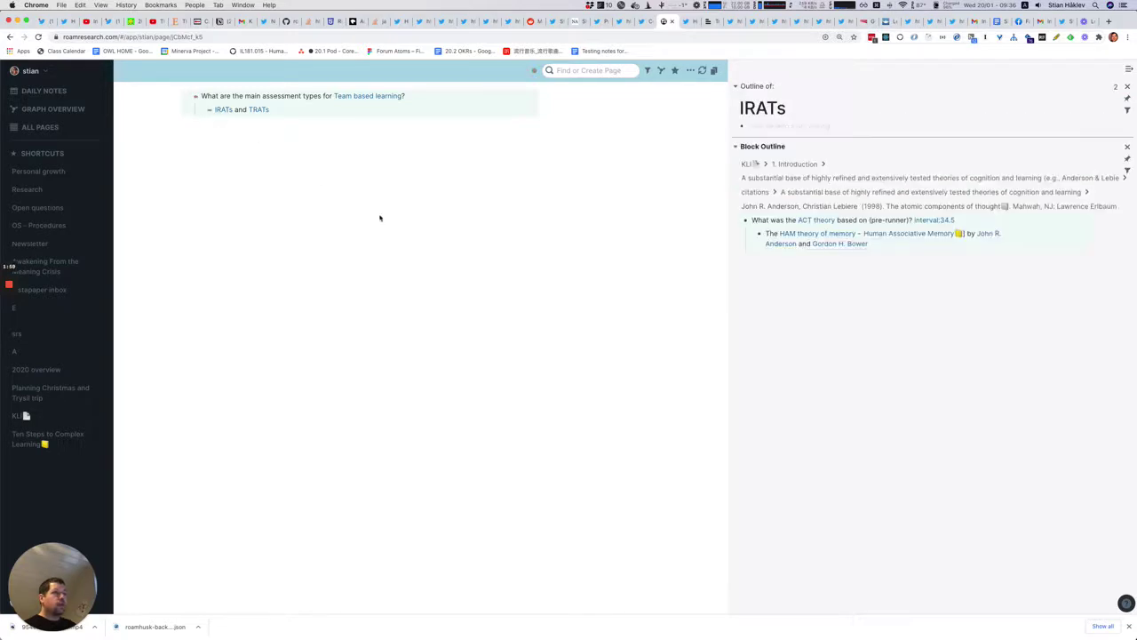
left_click(1113, 86)
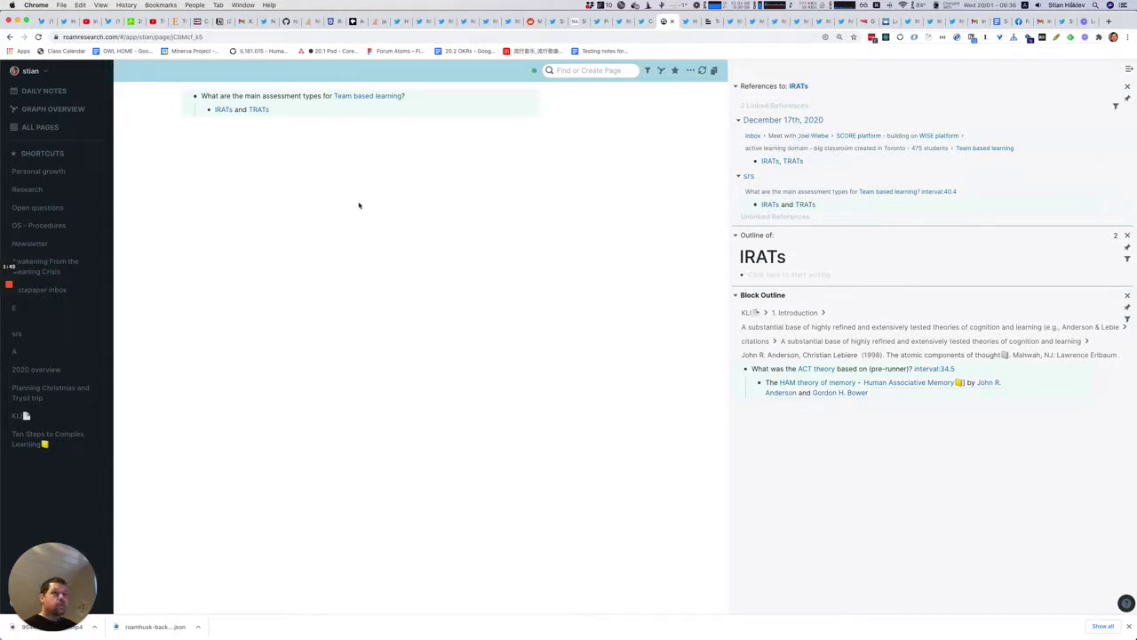
Step: Grade the Team based learning card as 4 and the next two cards, starting with "Kinds of KCs drive instructional event choices", as 3
key("4")
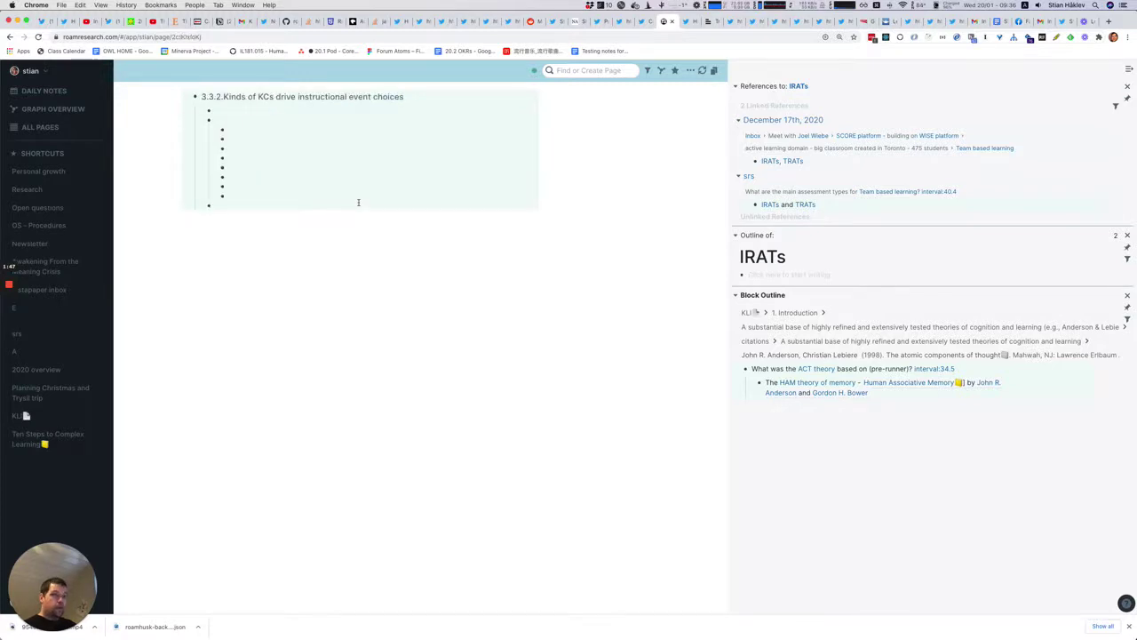
key("3")
key("3")
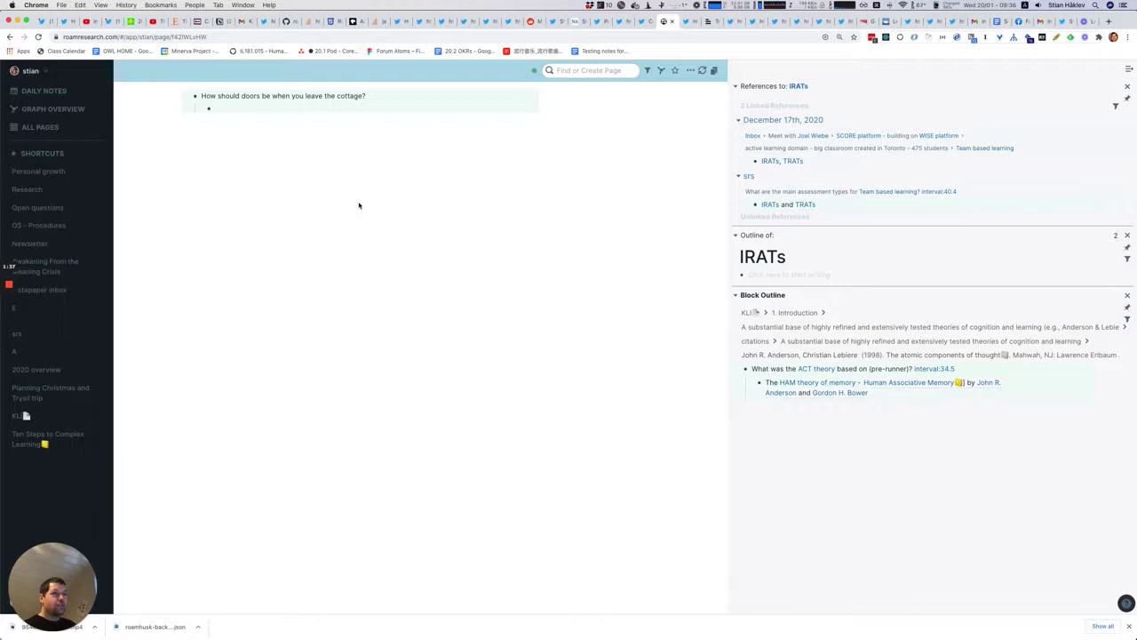
Step: Skip the cards from the cottage doors question through section 5.3 on understanding and sense-making enhancing instruction
key("s")
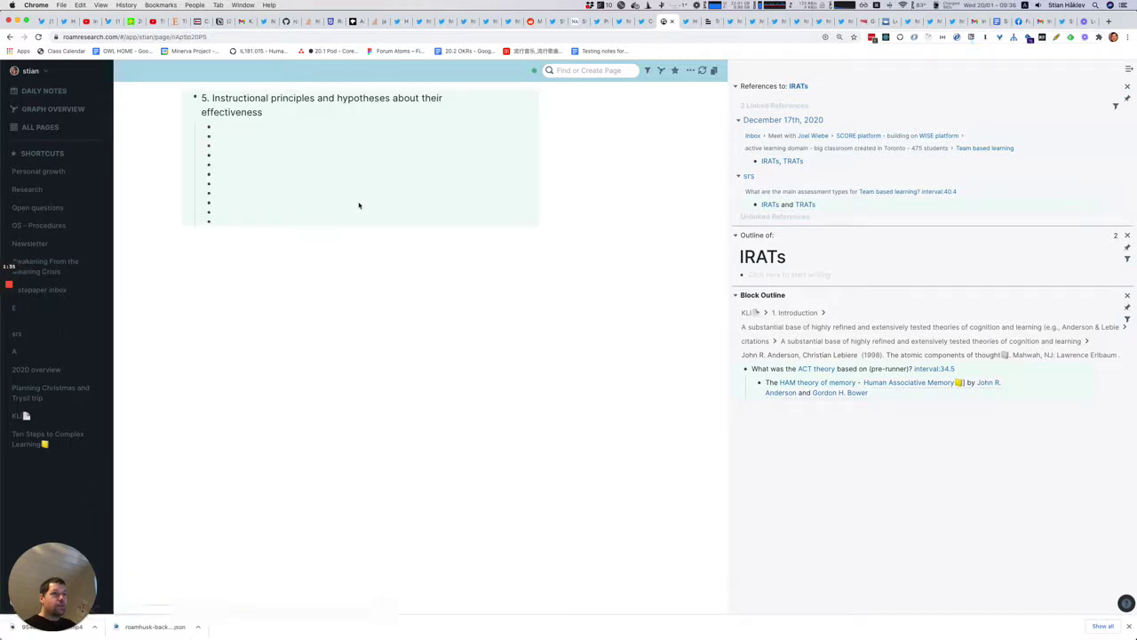
key("s")
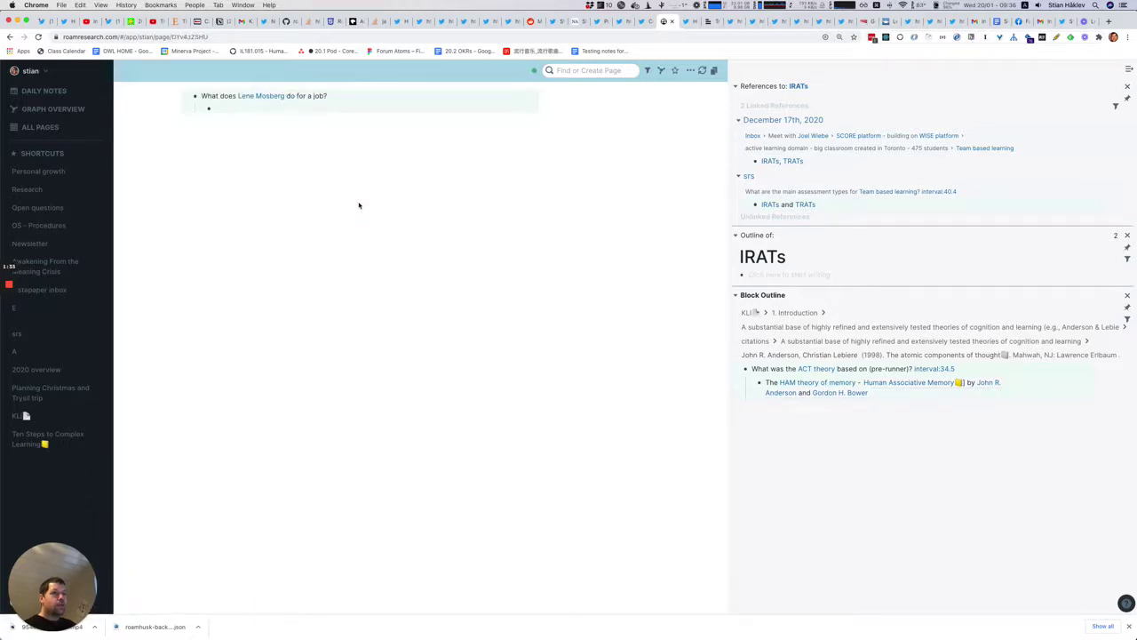
key("Right")
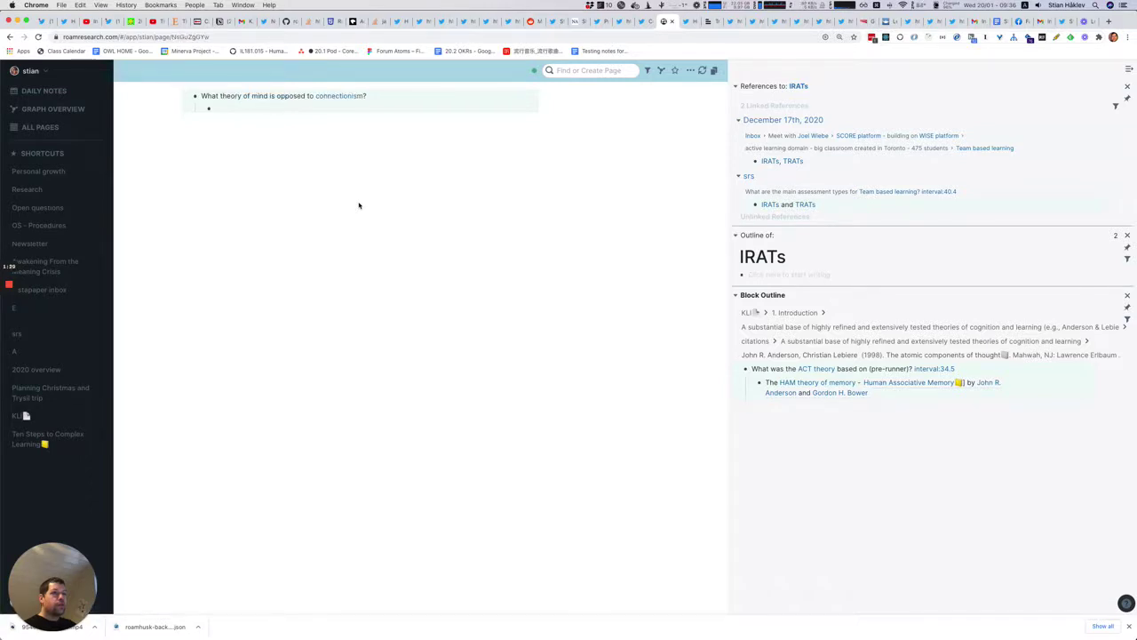
key("space")
key("s")
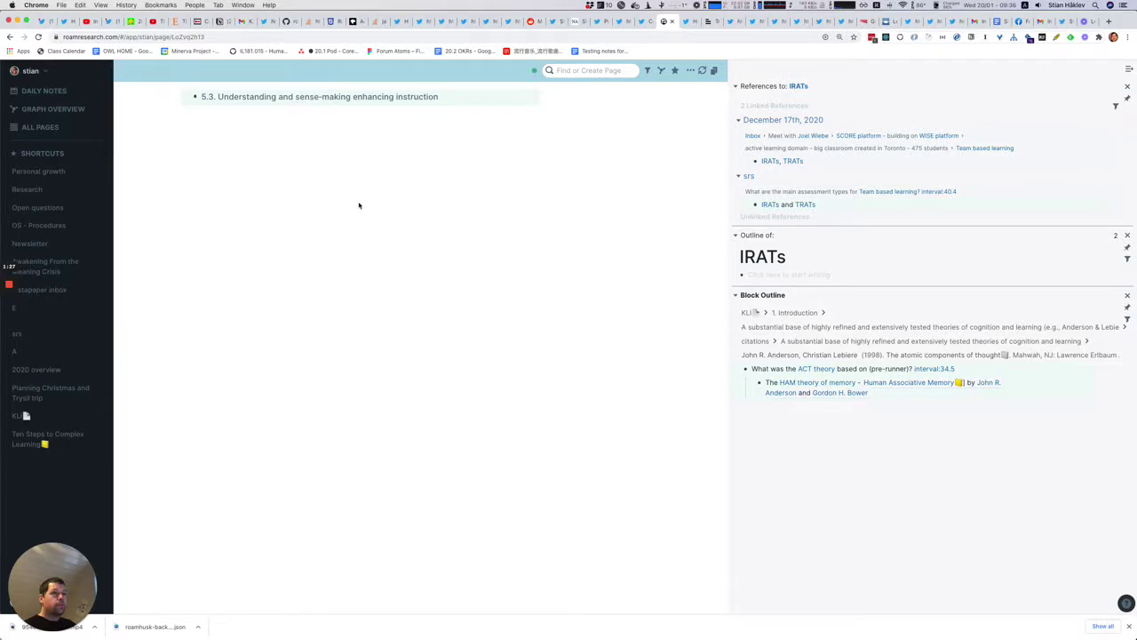
key("Right")
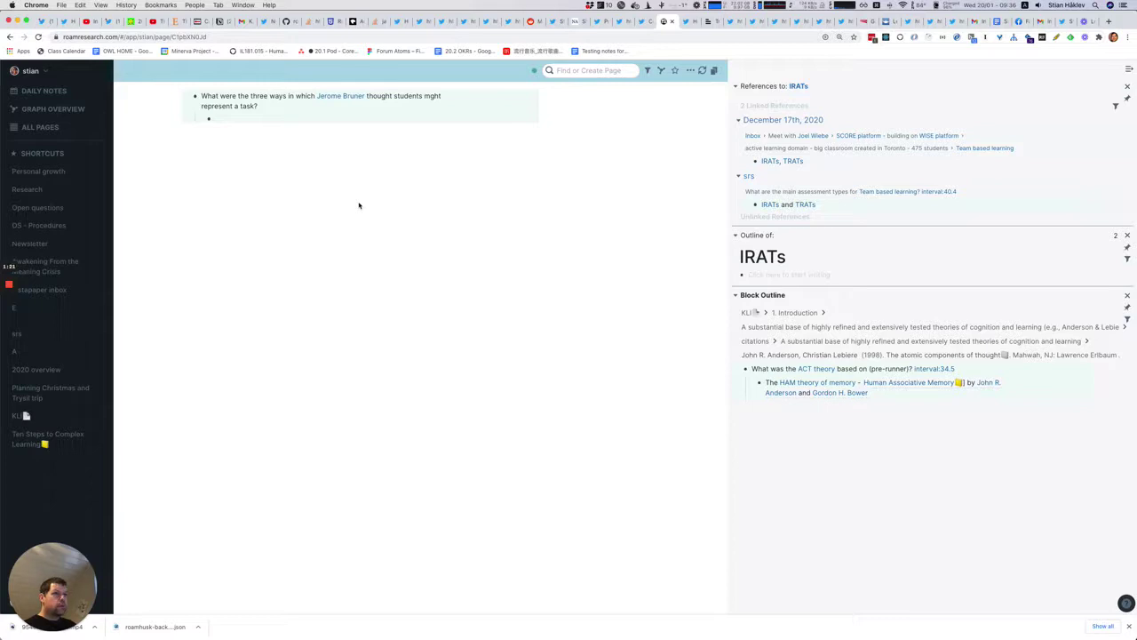
Step: Reveal the three task representations card and grade it 3, then reveal the cognitive load answer and open the originator's page in the sidebar
type("Bruner suggested that students may experience, or \"represent\" tasks in three ways: enactive representation (action-based), iconic representation (image-based), and symbolic representation (language-based). Rather than neatly delineated stages, the modes of representation are integrated and only loosely sequential as they \"translate\" into each other. Symbolic representation remains the ultimate mode, and it \"is clearly the most mysterious of the three.\"")
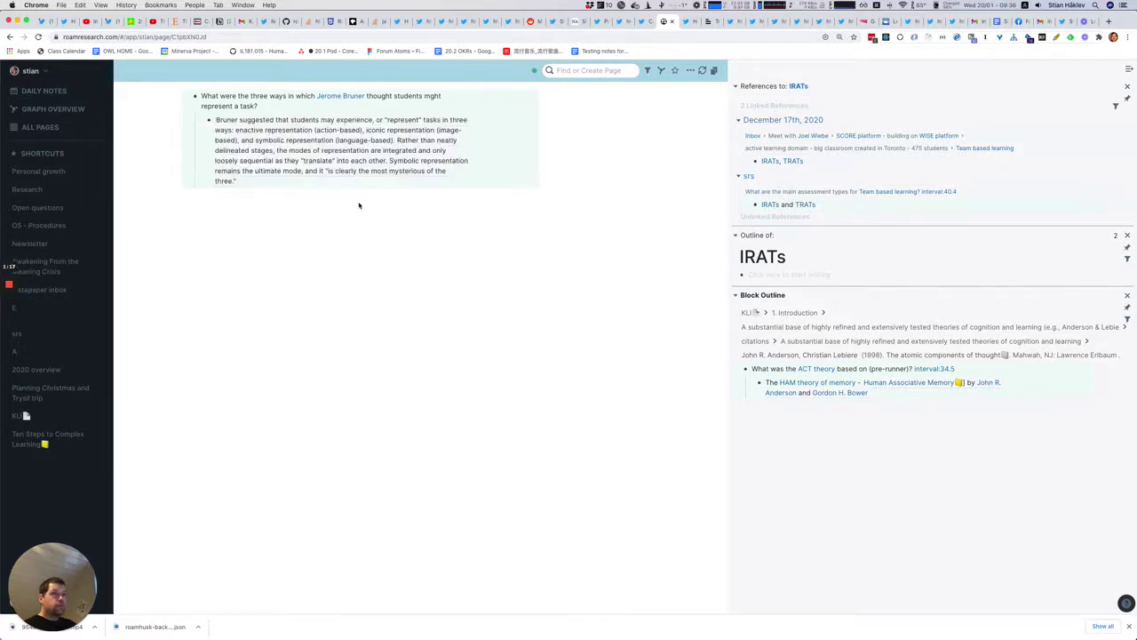
key("3")
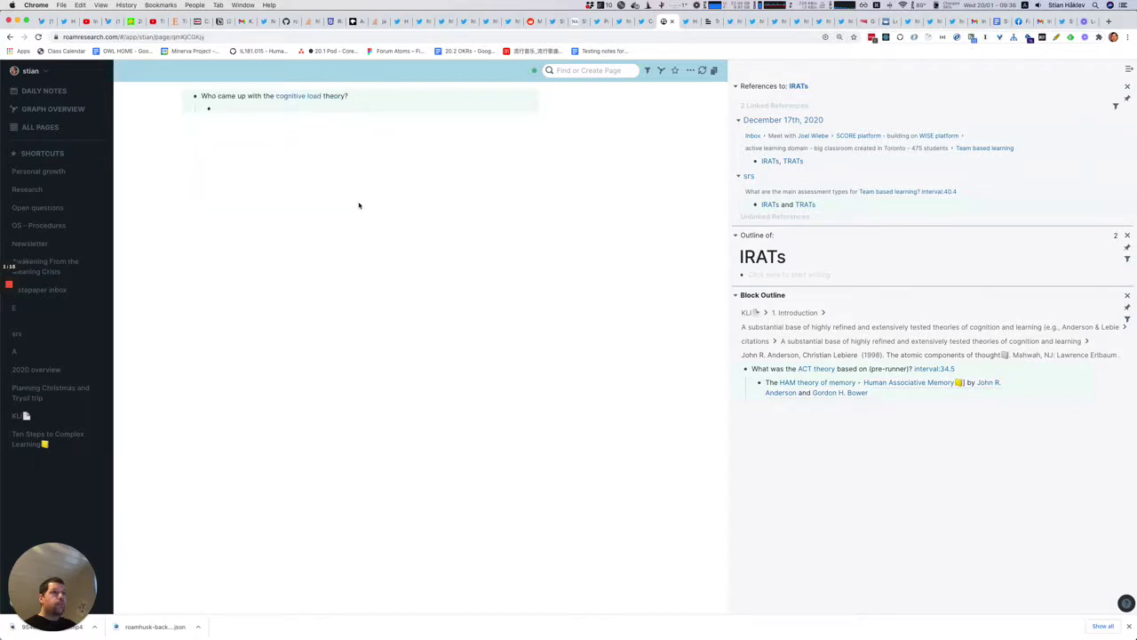
key("space")
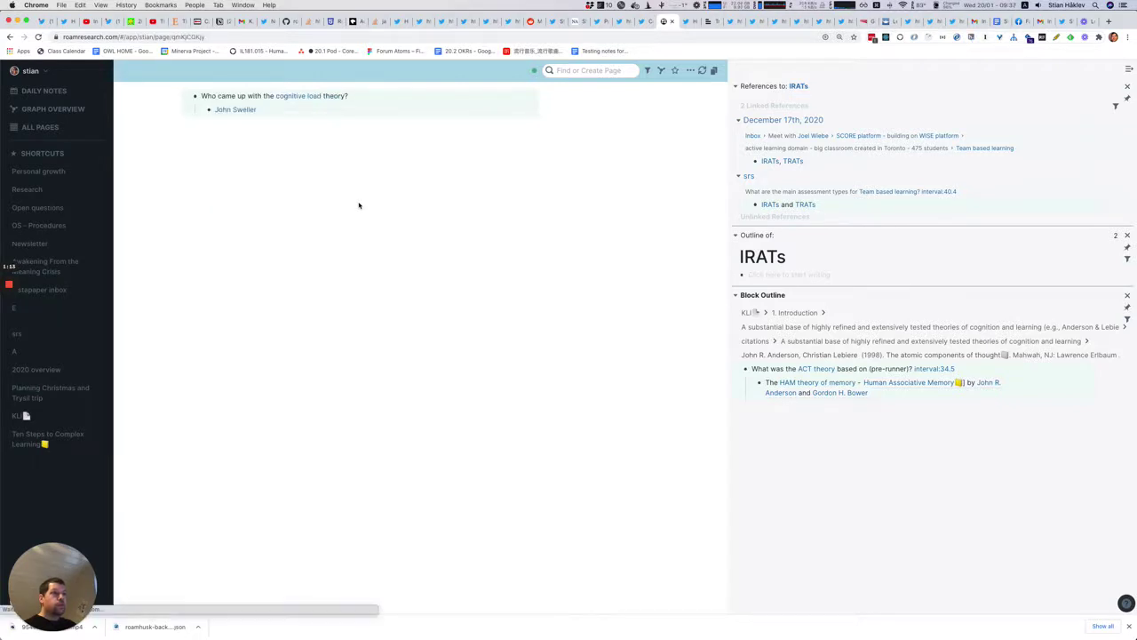
left_click(240, 110, "shift")
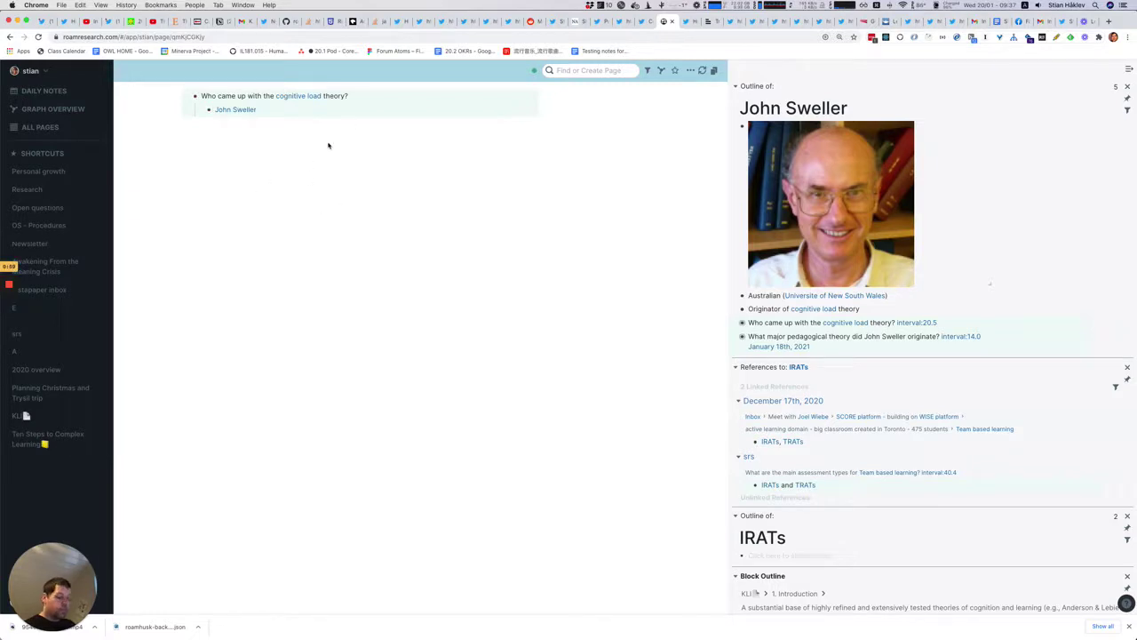
Step: Grade the cognitive load, KC complexity and "Who is this" photo cards as 3
key("3")
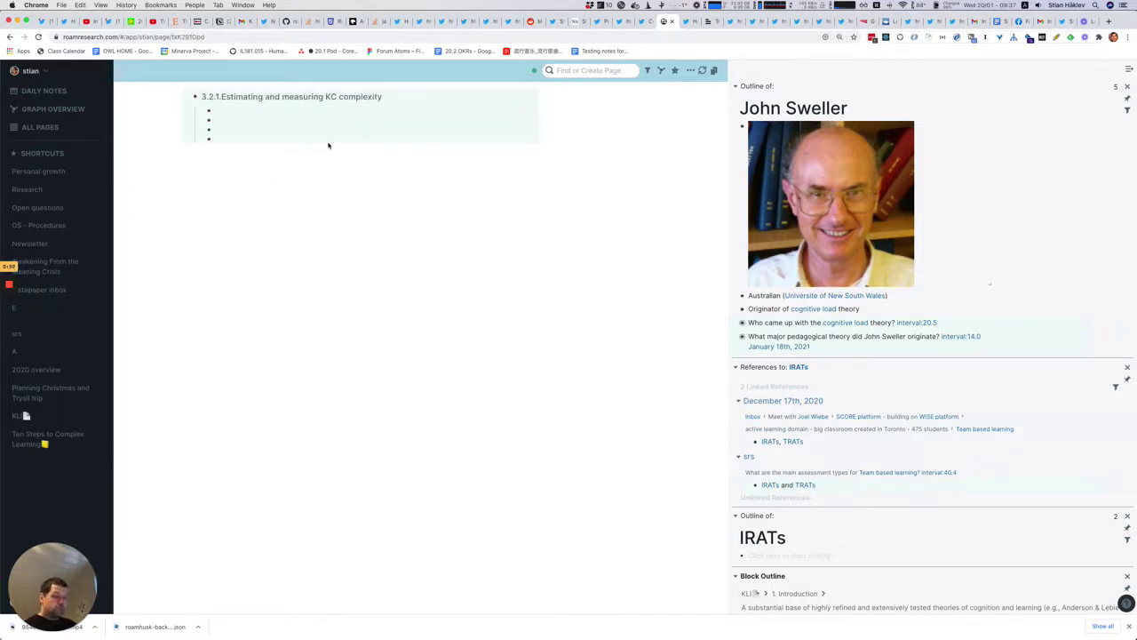
key("3")
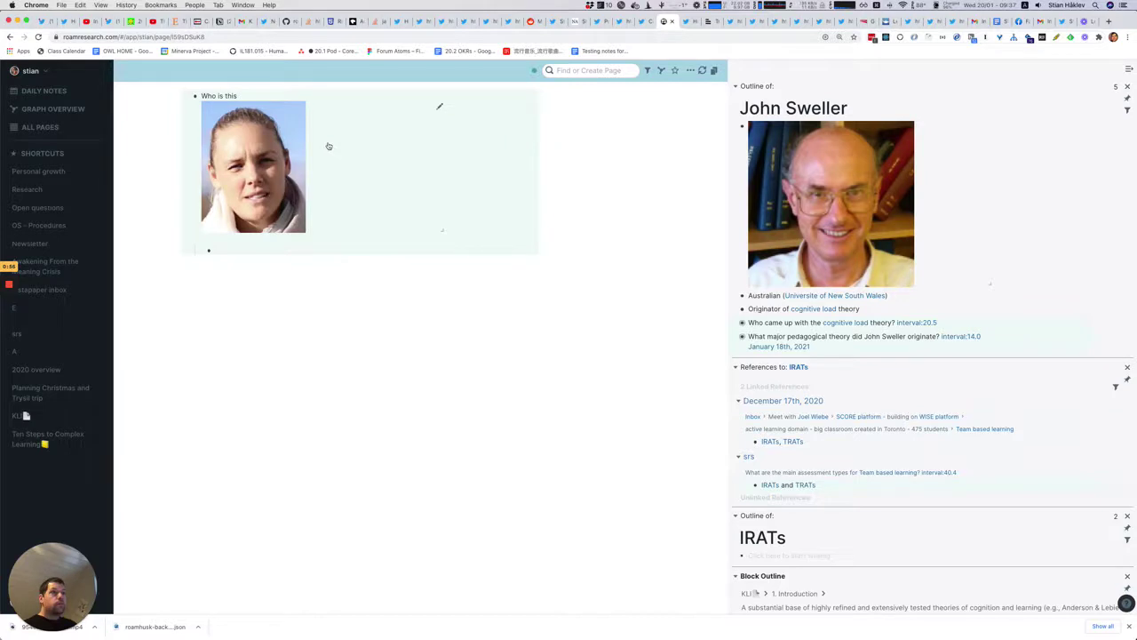
key("ctrl+shift+3")
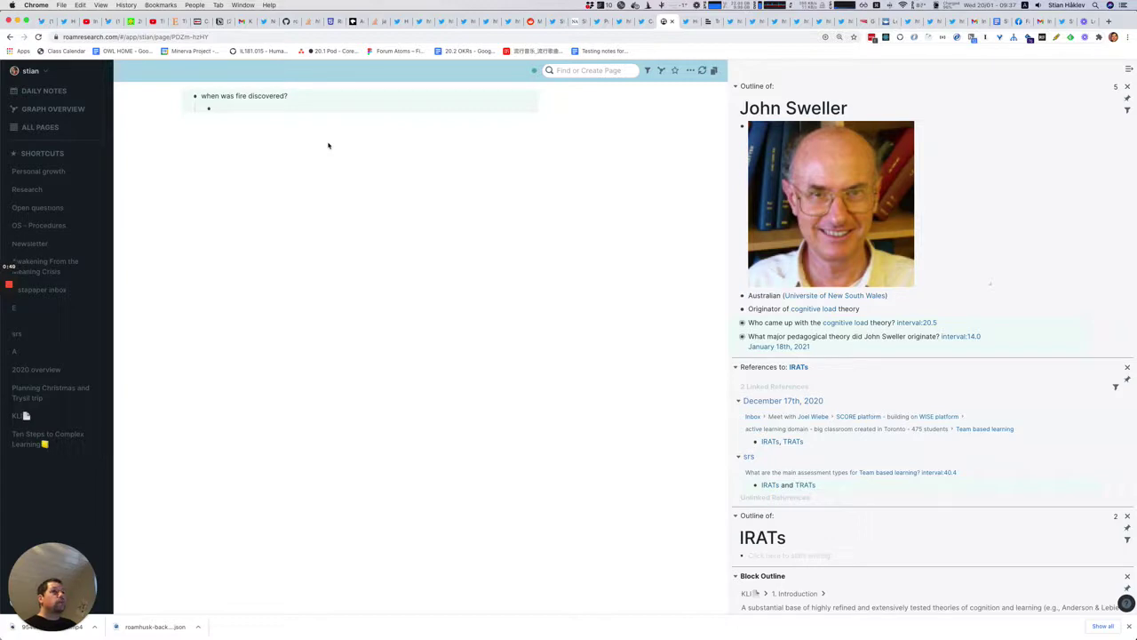
Step: Reveal the answer to the card on when fire was discovered and grade it and the following card as 3
key("space")
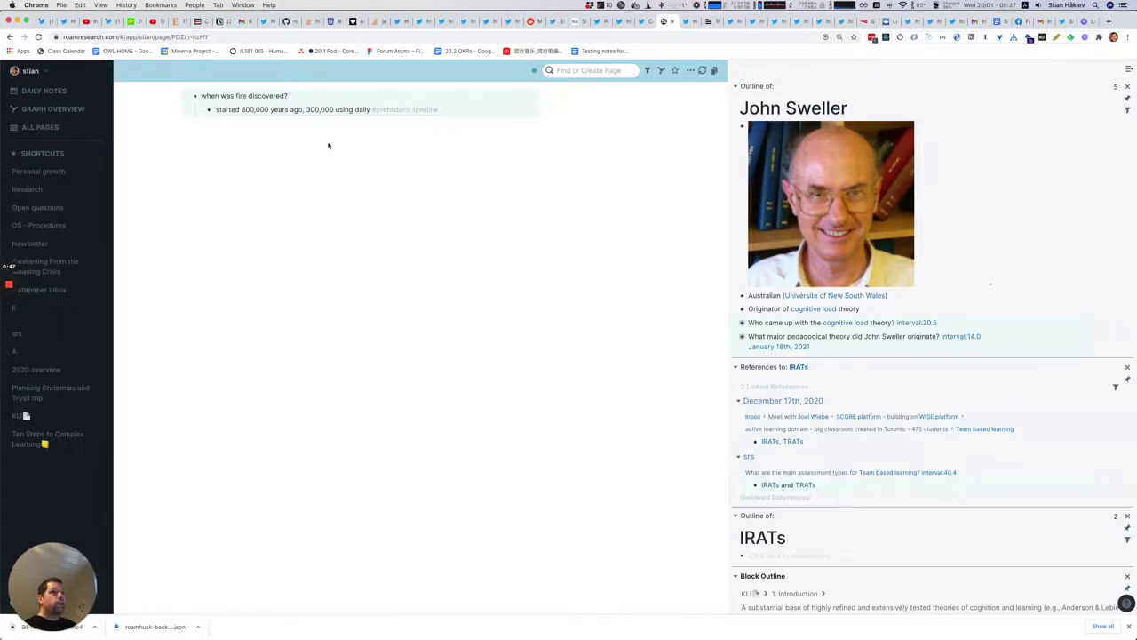
key("3")
key("3")
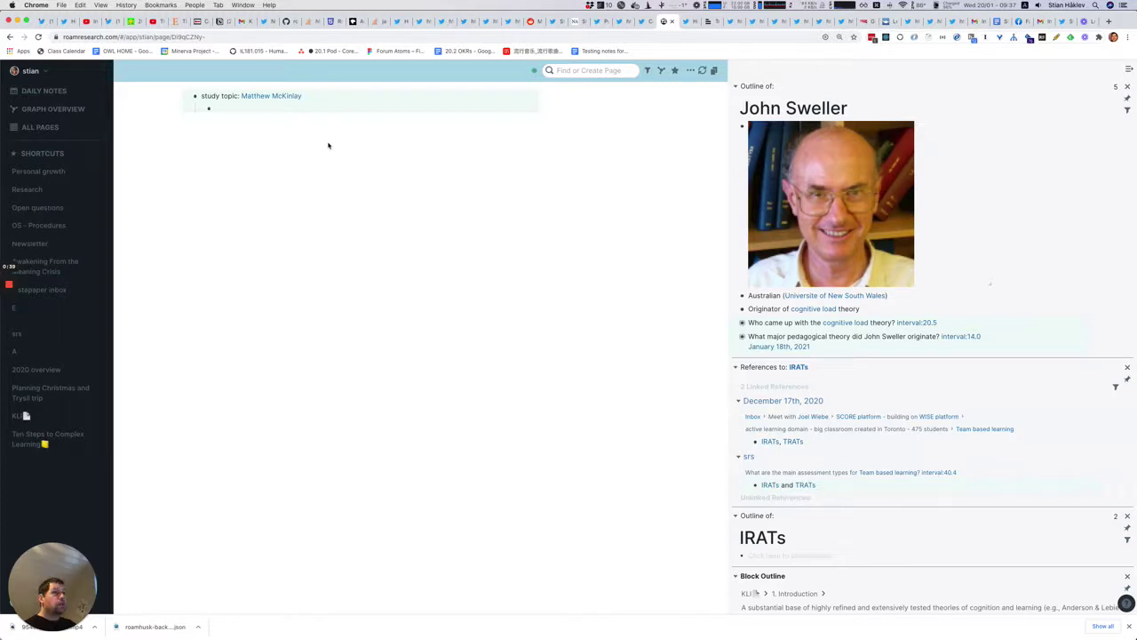
Step: Reveal the study topic card's answer, check the linked references to exaptation in the sidebar, and grade the card as 3
key("space")
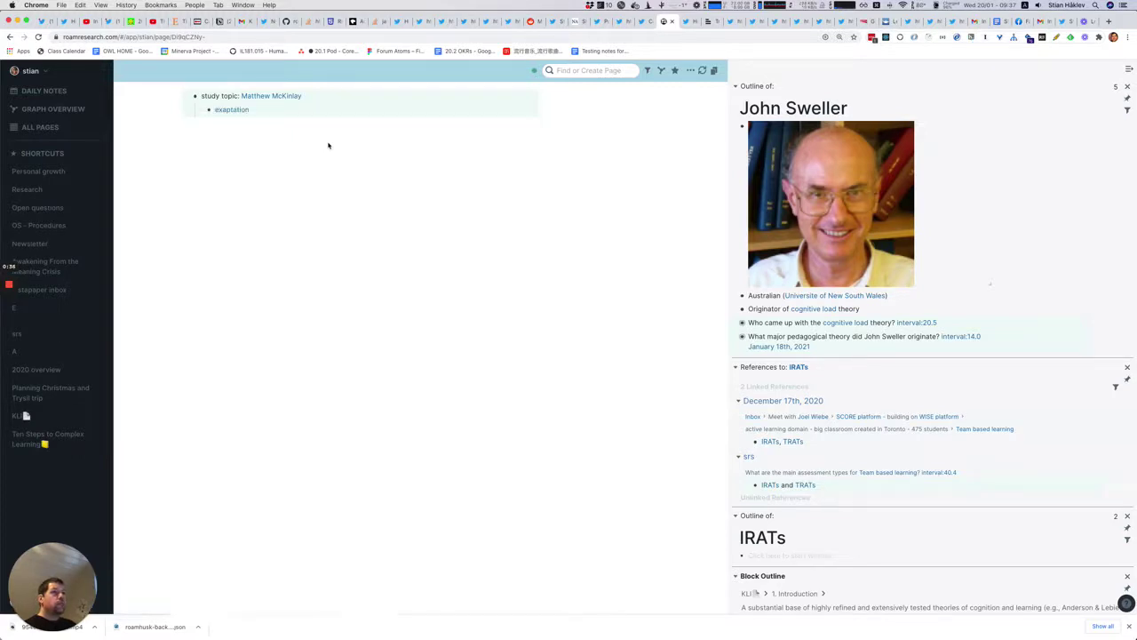
left_click(236, 110, "shift")
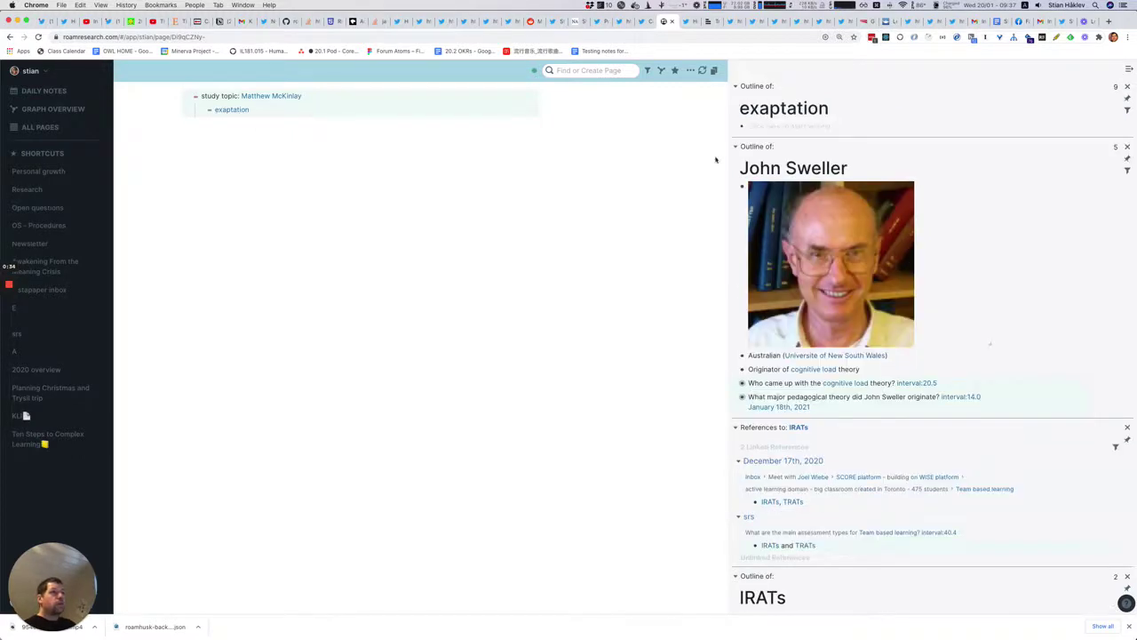
left_click(1117, 86)
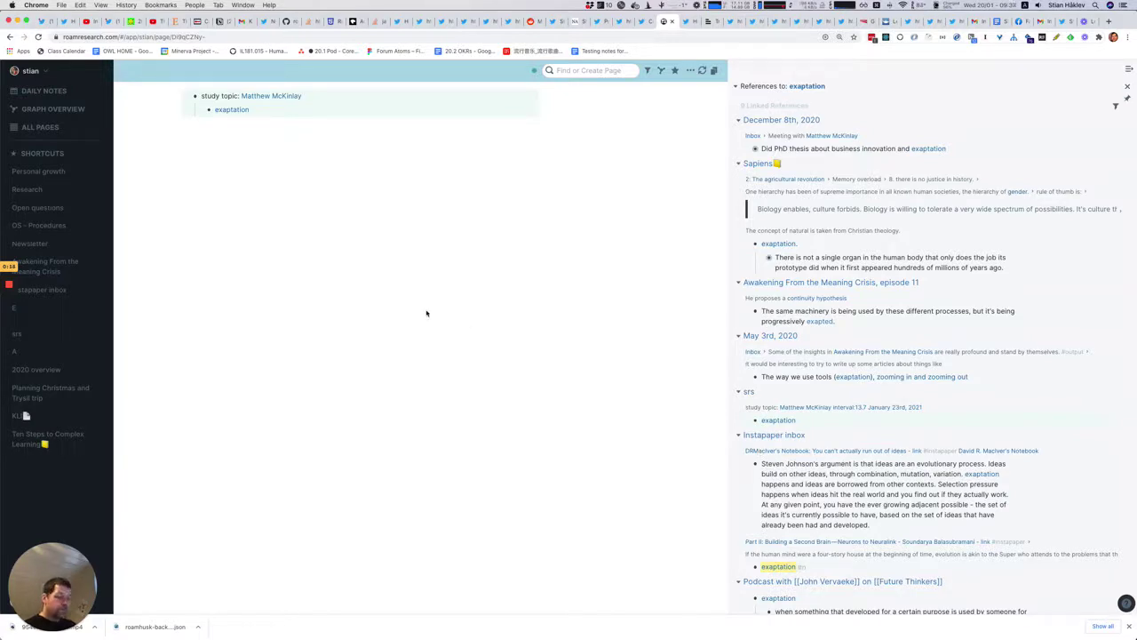
key("3")
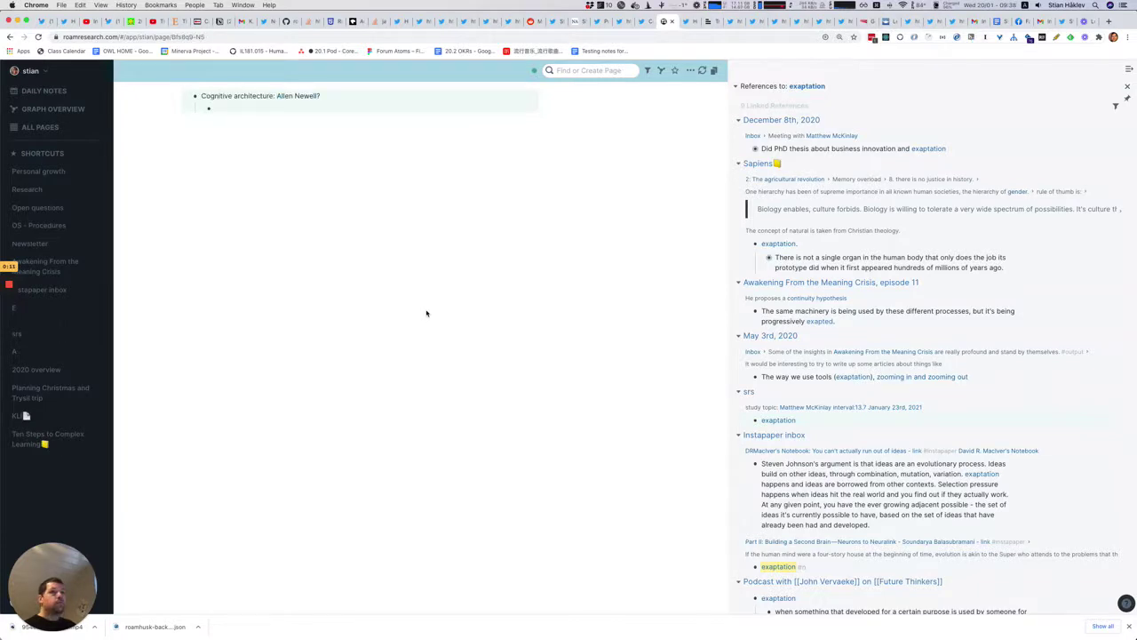
Step: Grade the cognitive architecture card as 3, then skip the card on fatty tissue around neurons and grade the next one as 3
key("ctrl+shift+3")
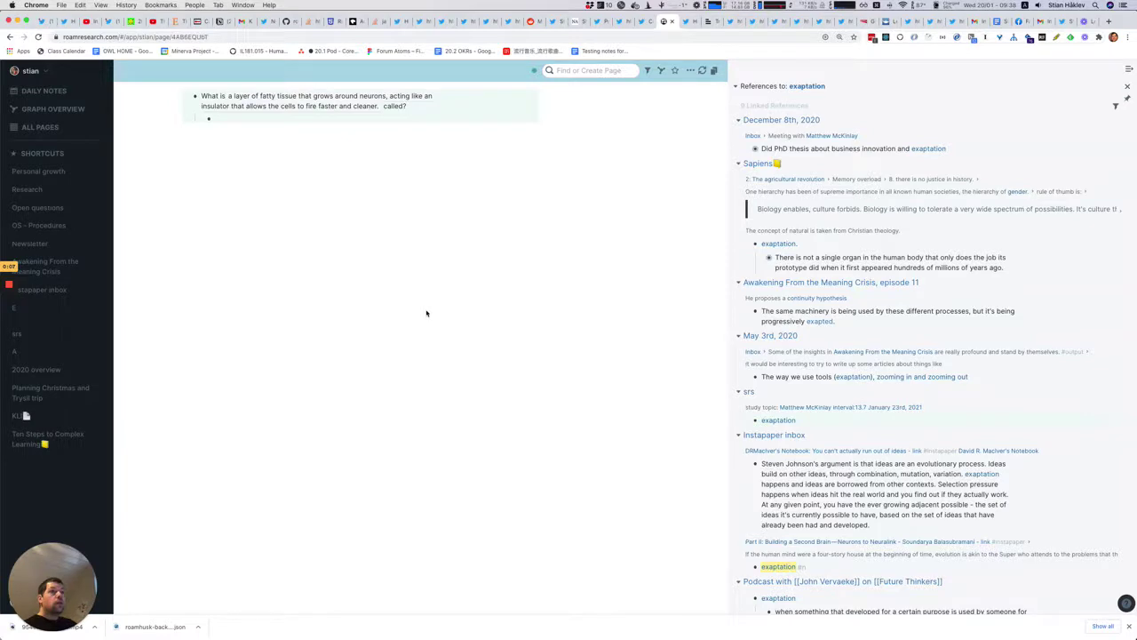
key("s")
key("ctrl+shift+3")
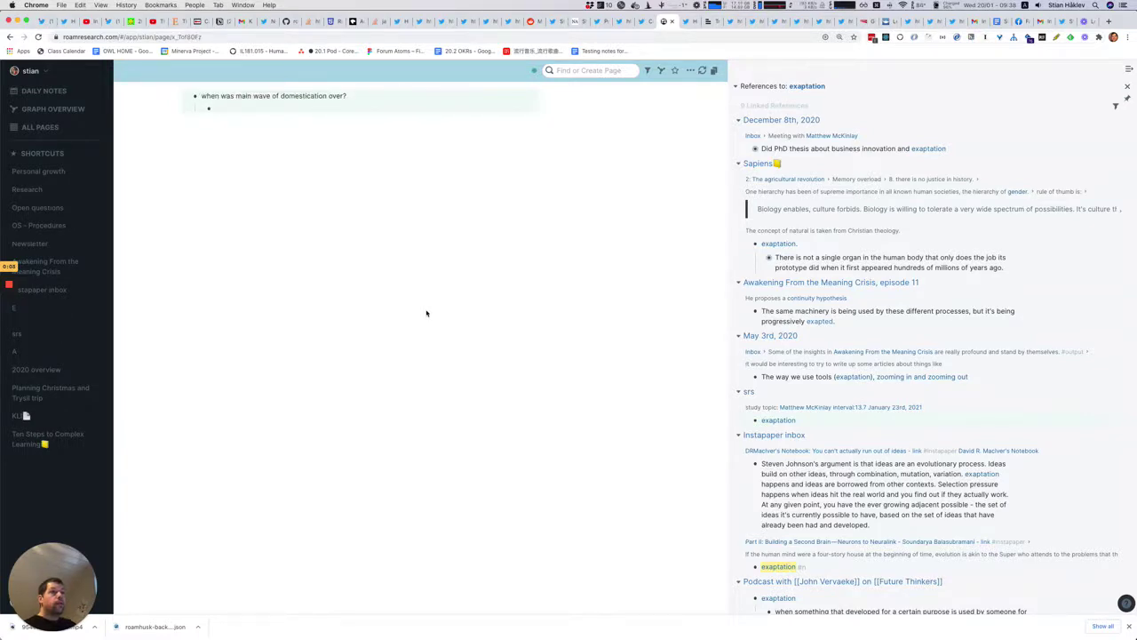